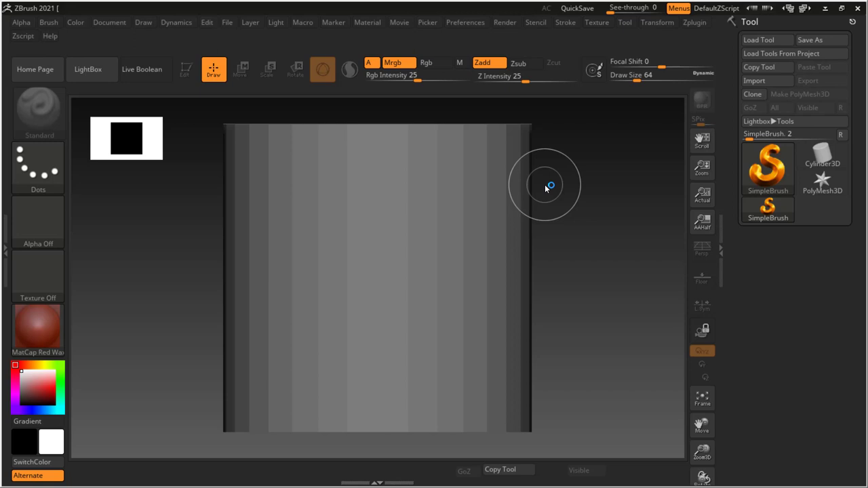
- Show the LightBox browser on its Project tab with the comma key
key(comma)
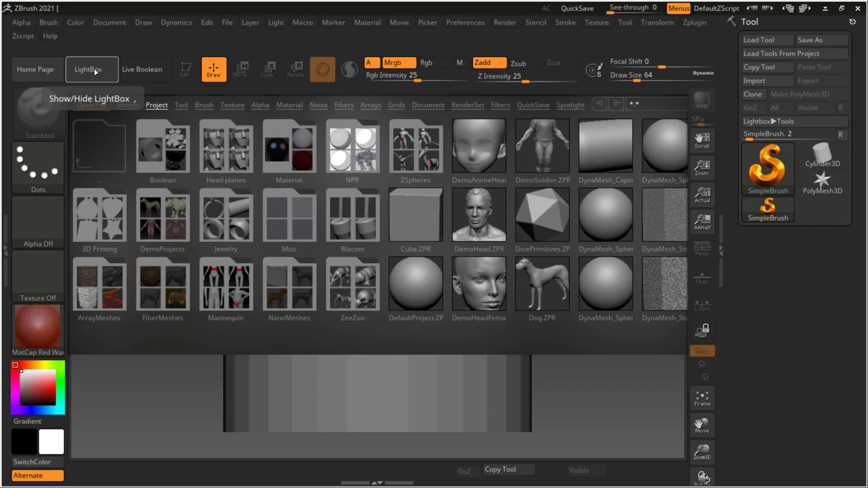
- Toggle LightBox off, on and off again, leaving the empty canvas visible
click(95, 71)
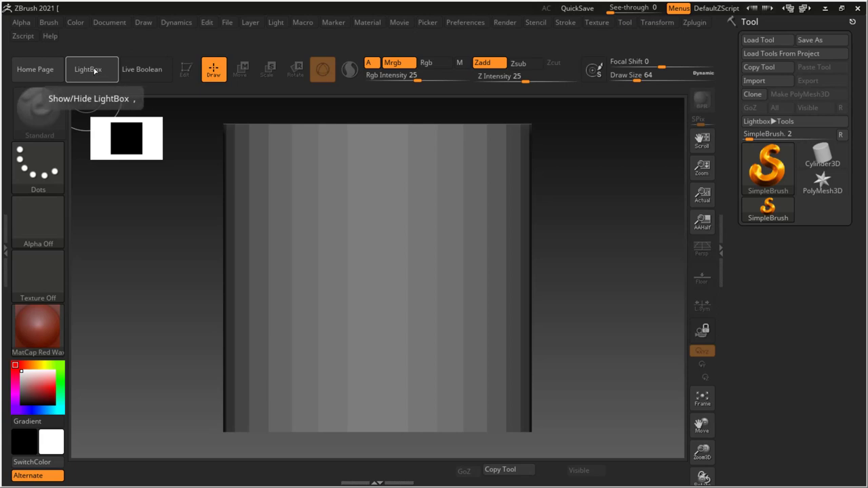
click(95, 71)
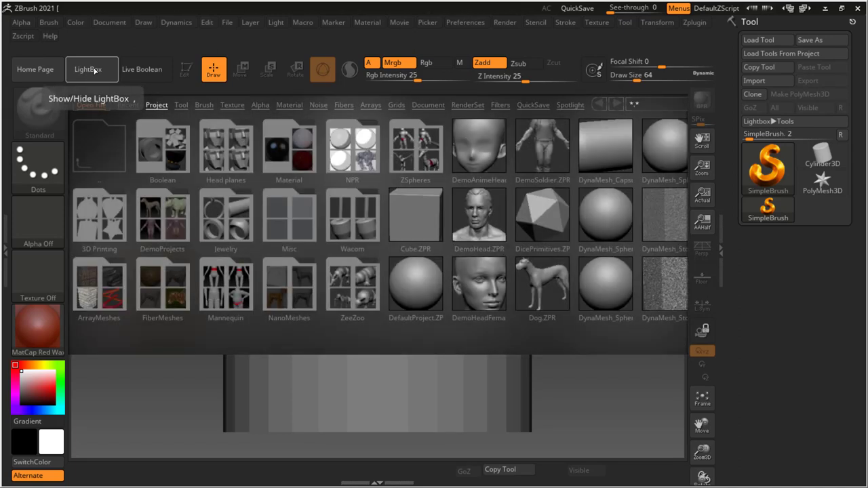
click(96, 69)
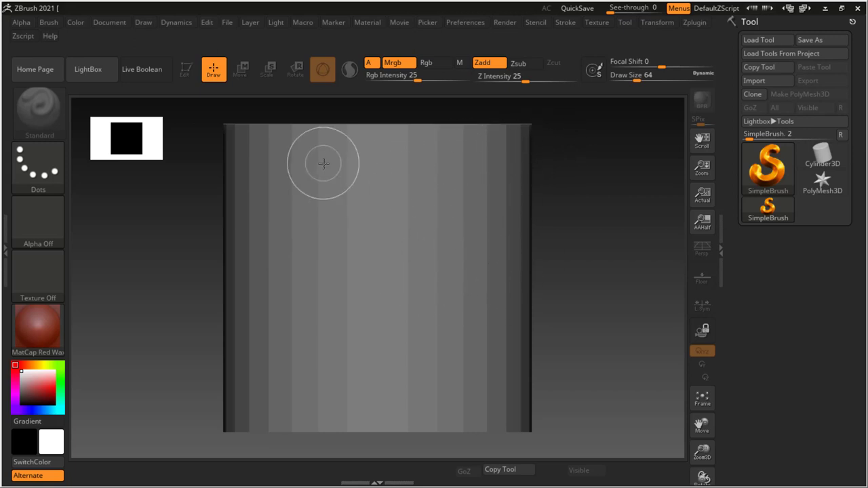
- Create a New Document from the Document menu
click(105, 25)
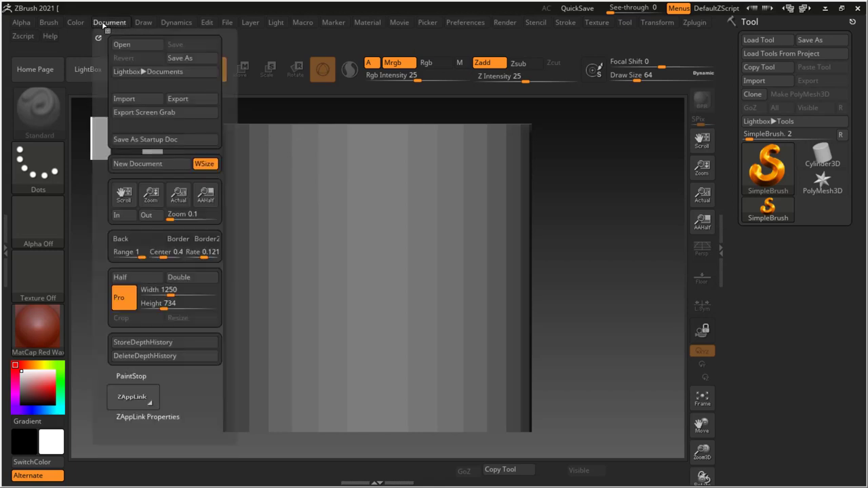
click(148, 164)
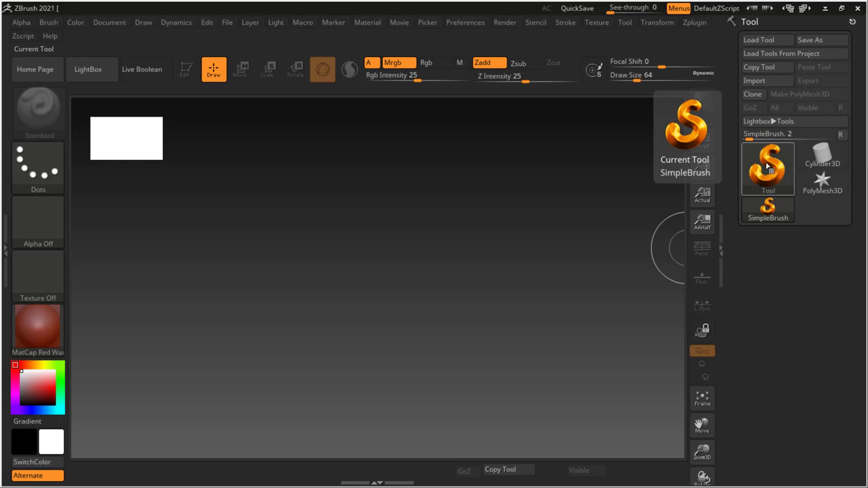
- Choose Cube3D from the Tool picker's 3D Meshes section
click(769, 167)
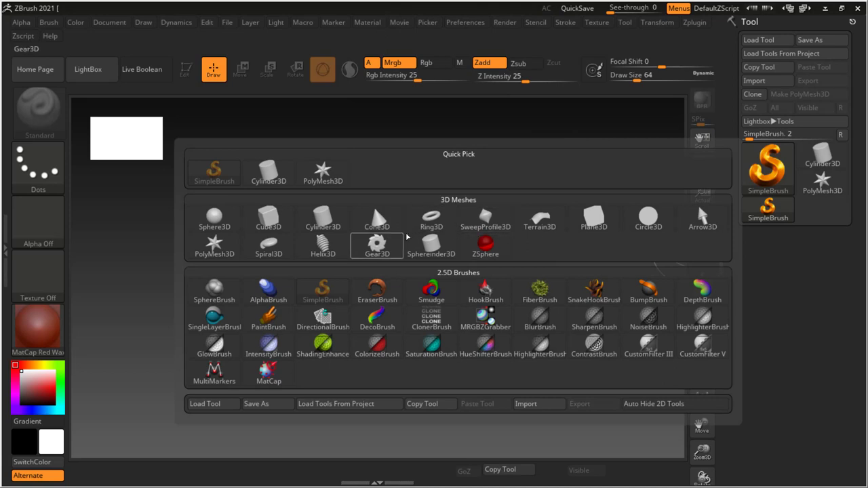
mouse_move(269, 219)
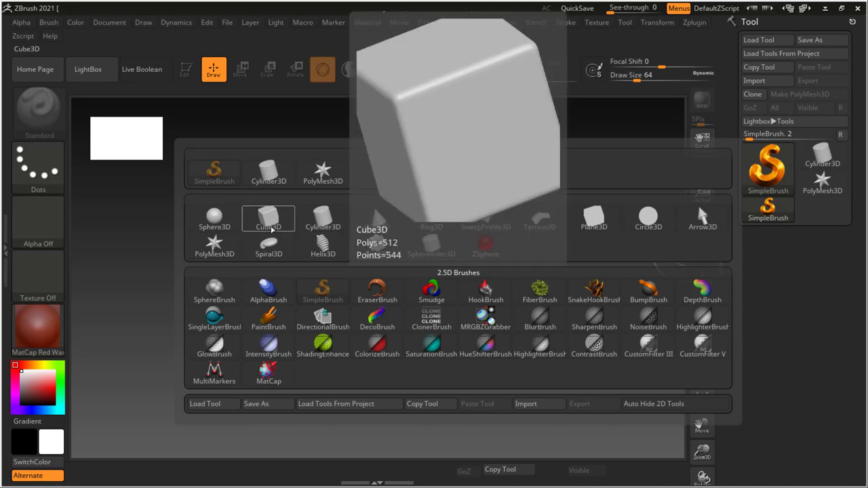
click(266, 220)
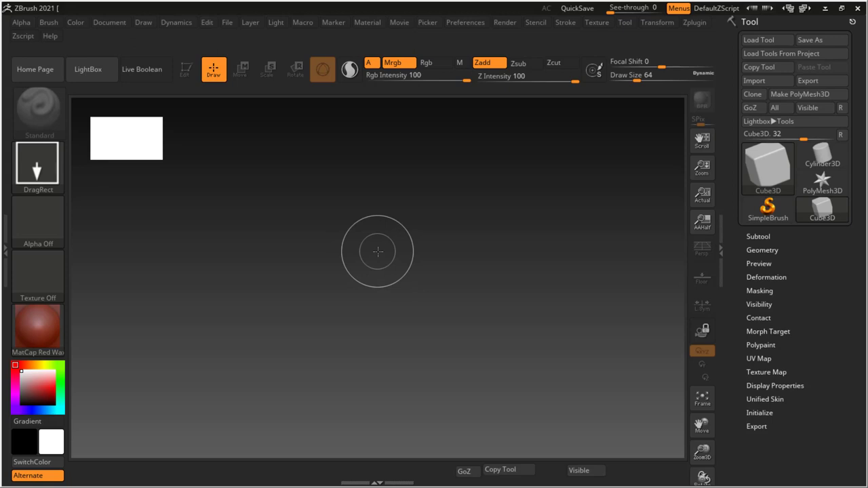
- Drag out seven Cube3D shapes of different sizes and tilts around the canvas
mouse_move(378, 252)
mouse_down()
mouse_move(408, 333)
mouse_move(386, 385)
mouse_up()
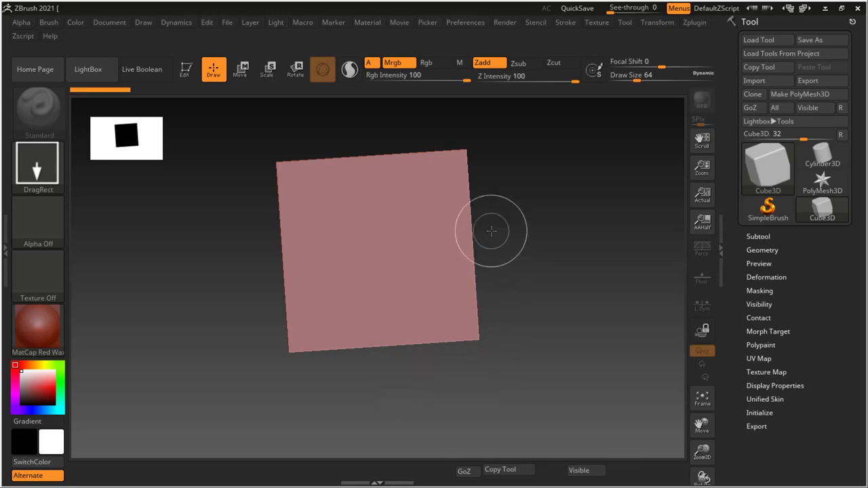
drag(520, 219, 539, 283)
drag(558, 326, 566, 383)
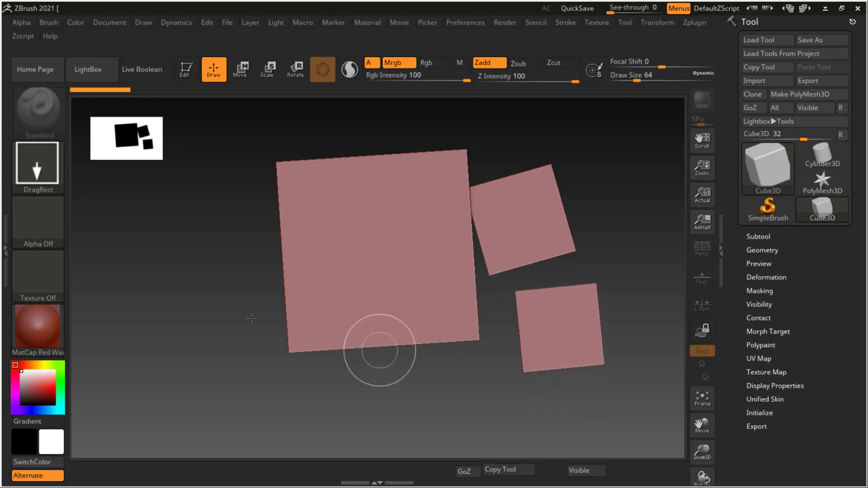
drag(199, 278, 205, 357)
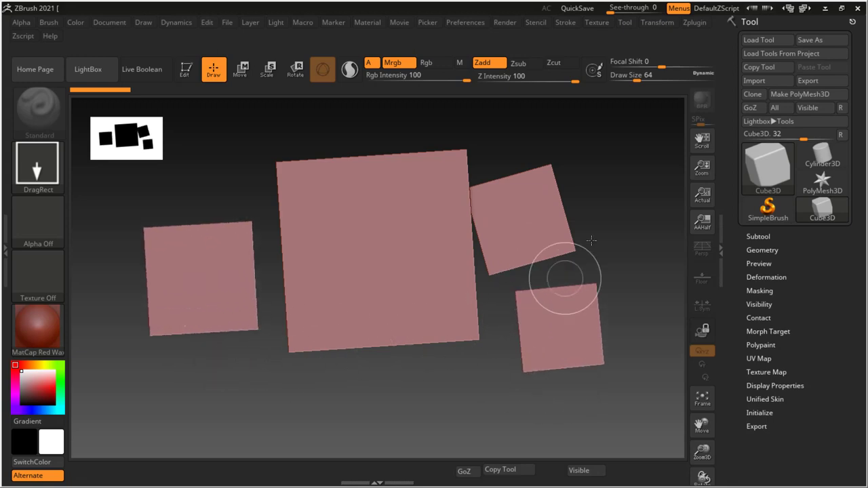
drag(600, 196, 620, 247)
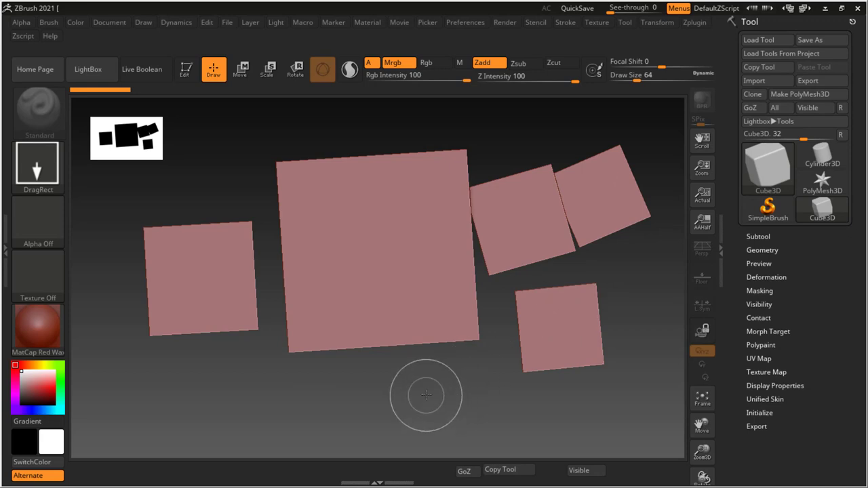
drag(426, 395, 404, 426)
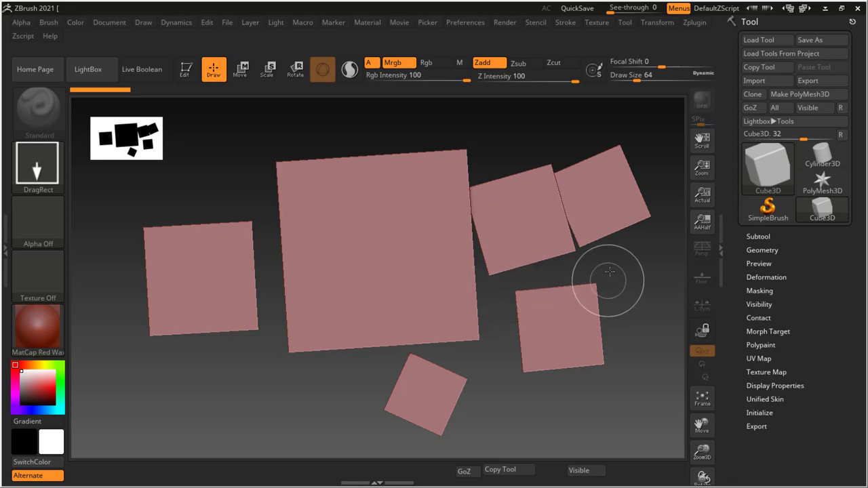
drag(612, 271, 631, 317)
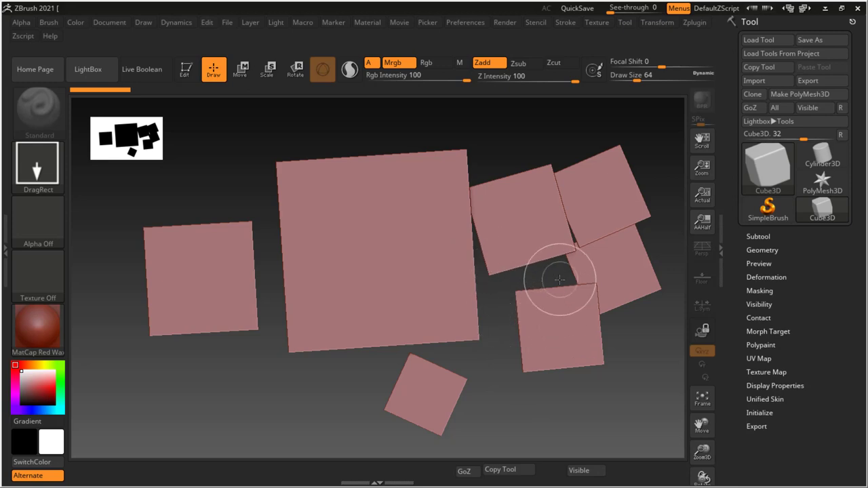
- Start a New Document, discarding the cube drawing unsaved, then check the Tool picker
click(106, 23)
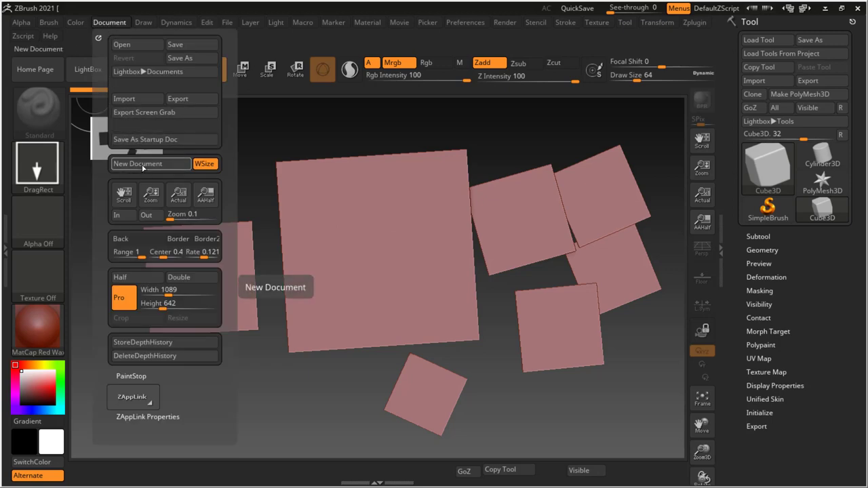
click(143, 165)
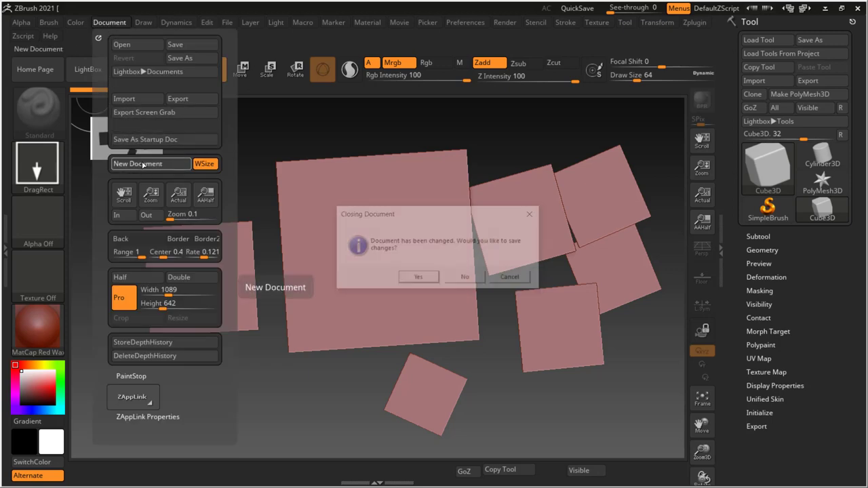
click(468, 279)
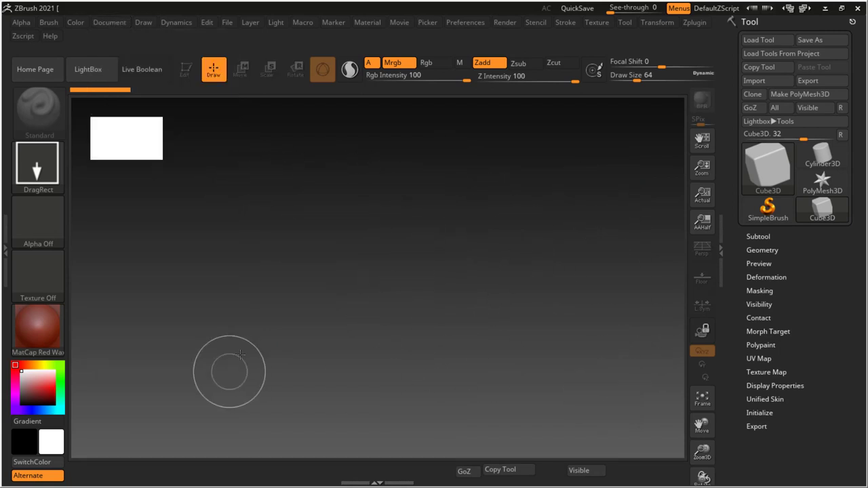
click(772, 163)
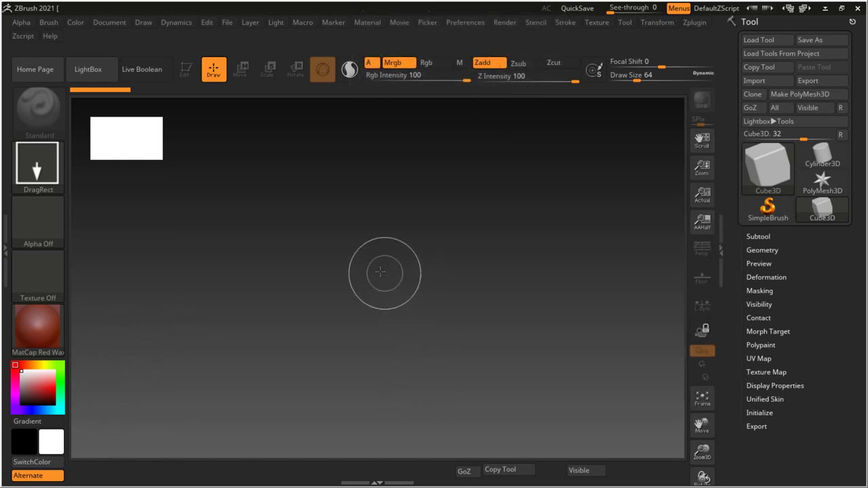
- Draw a large Cube3D at the canvas centre and enter Edit mode as Cube3D_1
drag(376, 268, 371, 431)
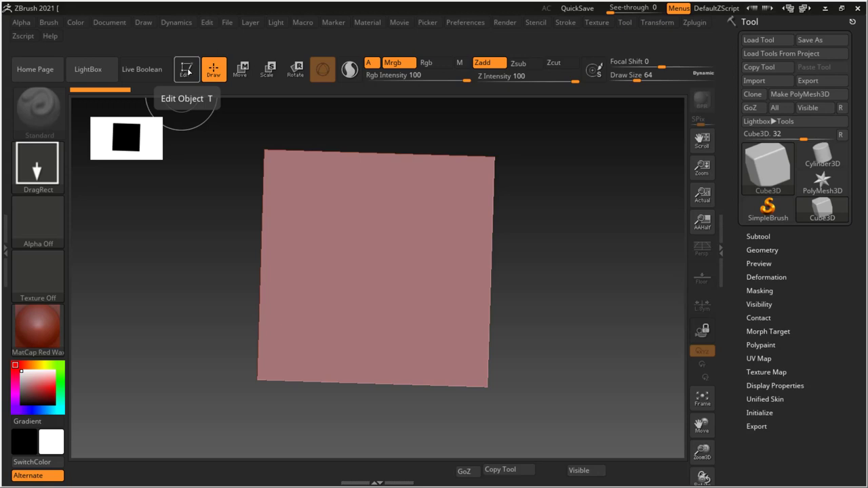
click(188, 70)
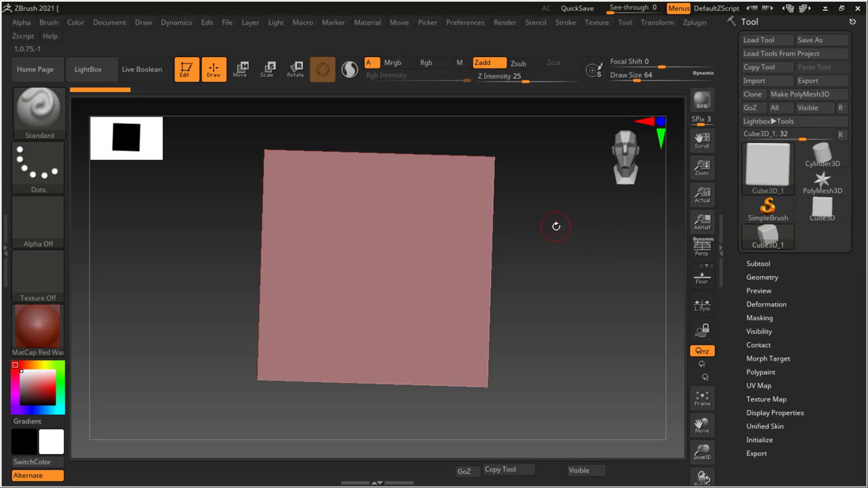
- Orbit the cube to a three-quarter view, then snap to front and top views
mouse_move(534, 222)
mouse_down()
mouse_move(569, 292)
mouse_move(553, 233)
mouse_move(515, 258)
mouse_move(566, 257)
mouse_move(540, 258)
mouse_move(525, 244)
mouse_up()
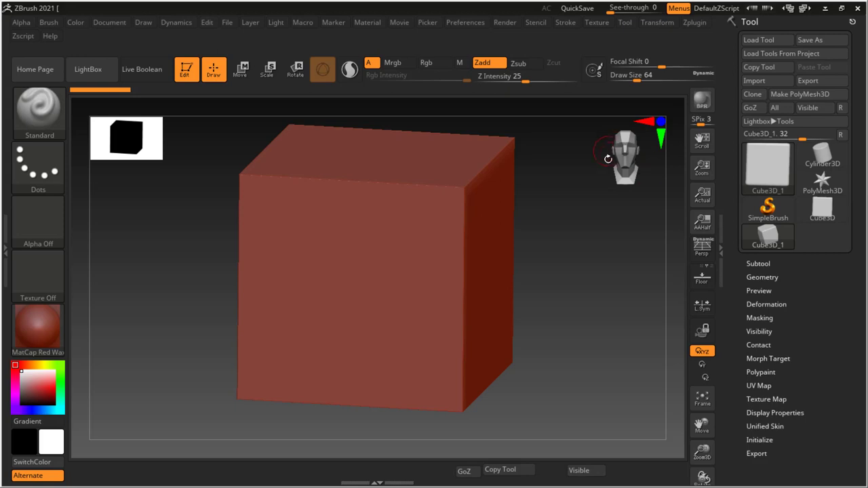
click(661, 139)
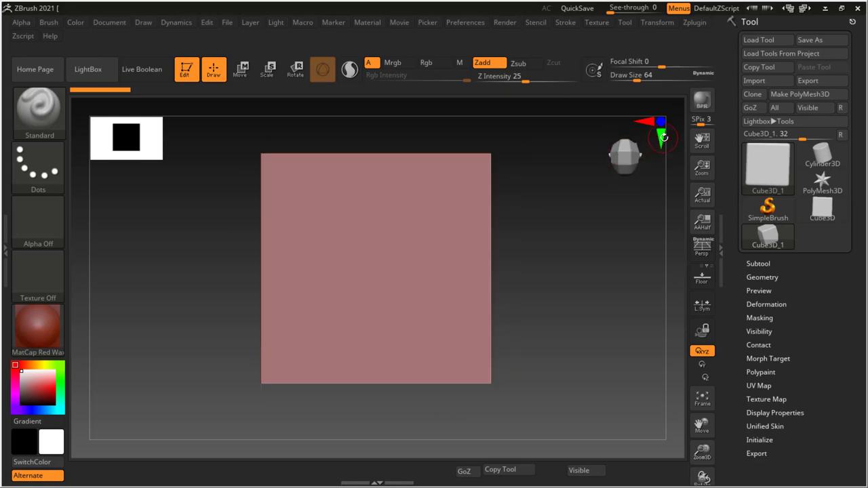
click(662, 139)
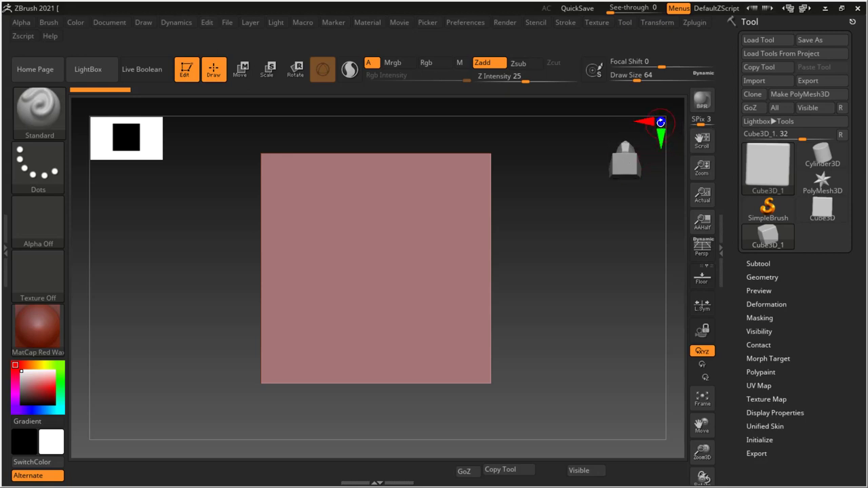
- Cycle through head-on, side and other axis views, finishing on the front view
click(661, 122)
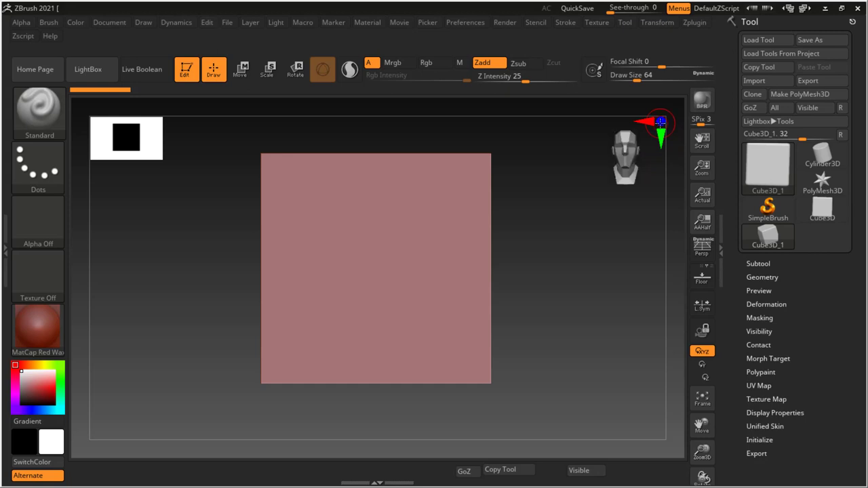
click(661, 121)
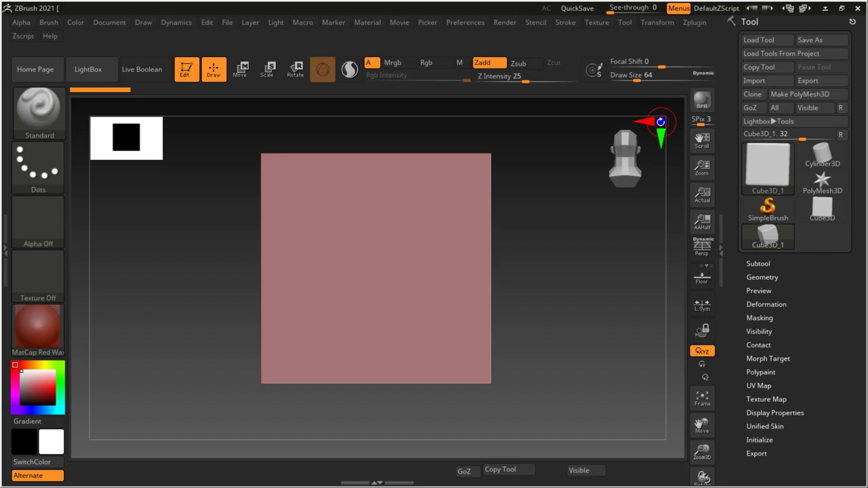
click(645, 122)
click(646, 121)
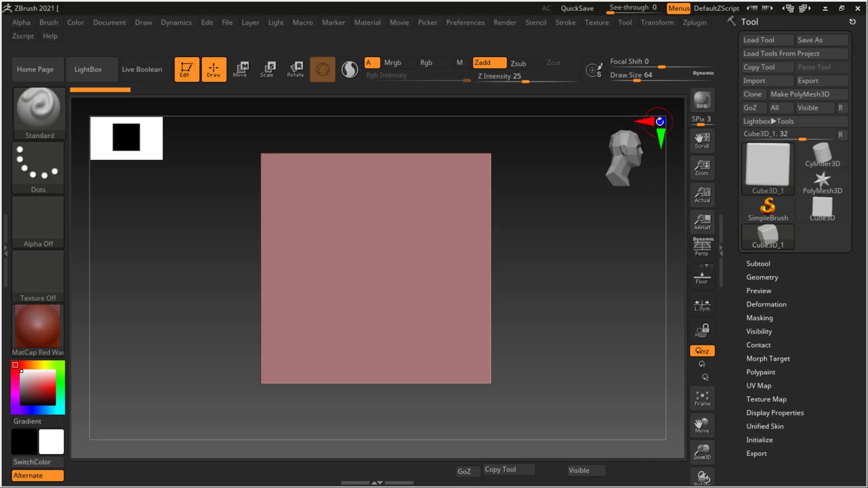
click(661, 122)
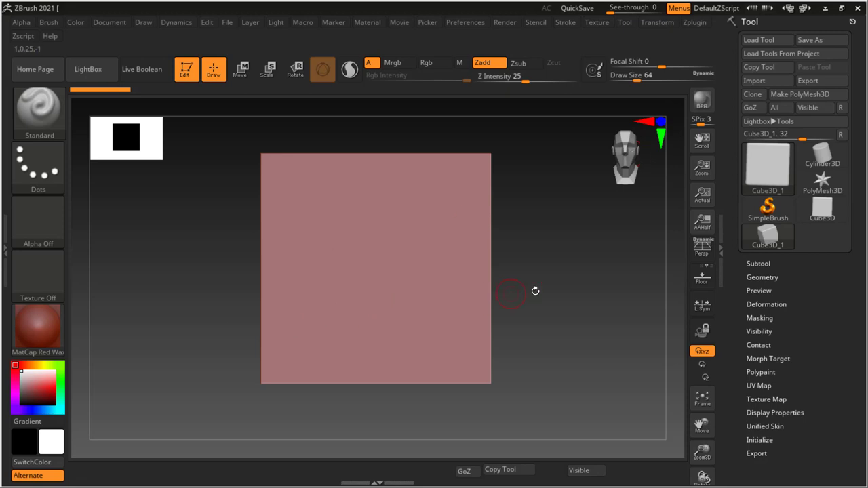
- Orbit and zoom around the cube in perspective, ending on a smaller front-on view
mouse_move(518, 262)
mouse_down()
mouse_move(552, 275)
mouse_move(507, 306)
mouse_up()
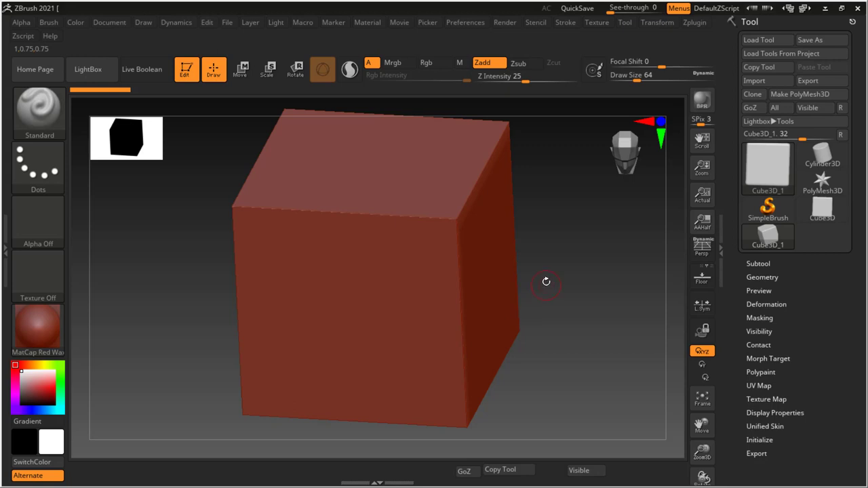
mouse_move(546, 281)
ctrl+mouse_down()
mouse_move(435, 279)
mouse_move(543, 301)
mouse_move(511, 314)
mouse_move(456, 299)
mouse_move(487, 309)
ctrl+mouse_up()
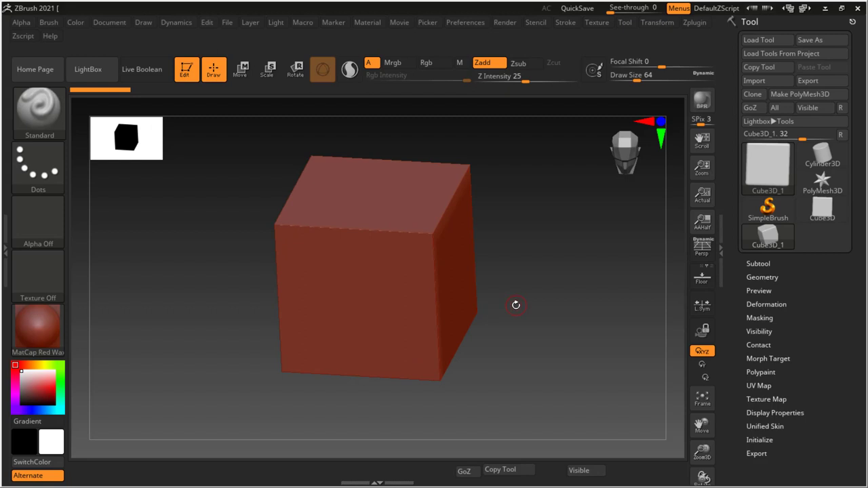
mouse_move(518, 297)
mouse_down()
mouse_move(527, 316)
mouse_move(530, 304)
mouse_up()
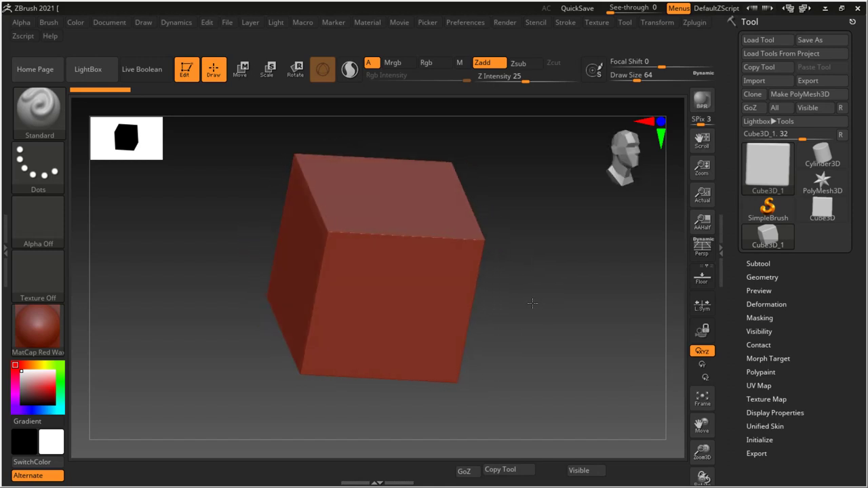
mouse_move(552, 281)
ctrl+right_down()
mouse_move(534, 298)
mouse_move(582, 312)
mouse_move(508, 295)
ctrl+right_up()
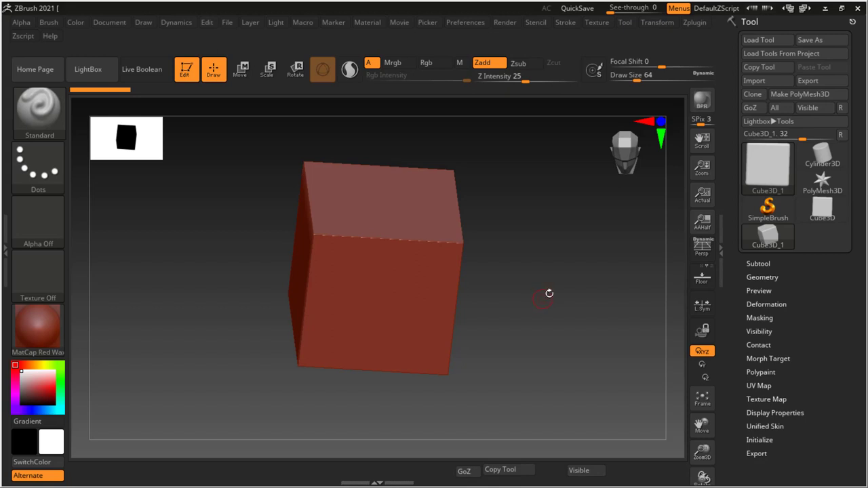
mouse_move(549, 293)
alt+right_down()
mouse_move(416, 316)
mouse_move(570, 296)
mouse_move(738, 309)
mouse_move(676, 219)
mouse_move(518, 145)
mouse_move(535, 180)
mouse_move(567, 393)
mouse_move(337, 275)
mouse_move(615, 325)
mouse_move(566, 313)
alt+right_up()
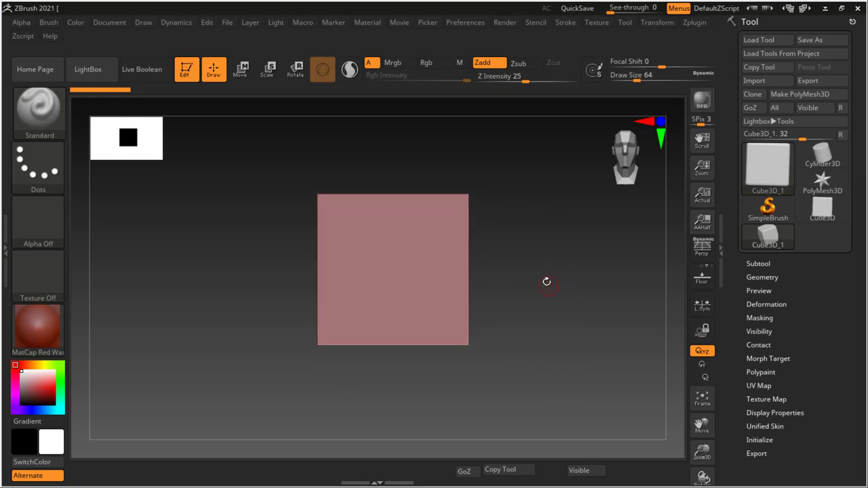
- Tilt the cube to reveal its left side, shrink it, and pan it to the right edge
mouse_move(513, 235)
right_down()
mouse_move(521, 229)
mouse_move(520, 247)
right_up()
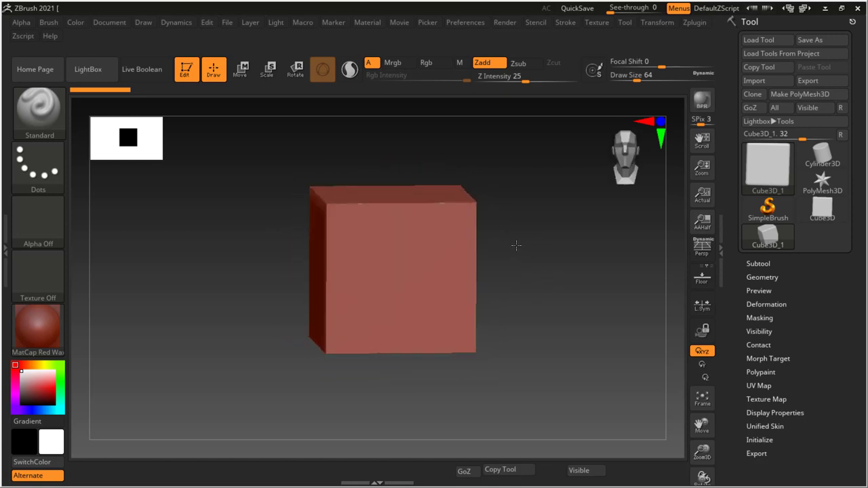
mouse_move(564, 254)
ctrl+right_down()
mouse_move(451, 240)
mouse_move(620, 298)
mouse_move(502, 274)
mouse_move(529, 282)
ctrl+right_up()
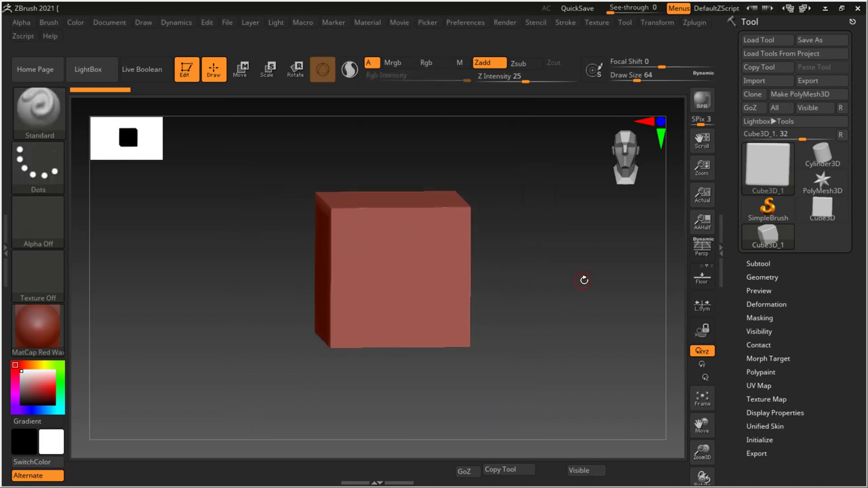
mouse_move(584, 280)
alt+right_down()
mouse_move(397, 251)
mouse_move(351, 283)
mouse_move(380, 200)
mouse_move(586, 145)
mouse_move(790, 244)
mouse_move(665, 397)
mouse_move(628, 297)
mouse_move(651, 336)
mouse_move(487, 221)
mouse_move(556, 242)
mouse_move(682, 197)
mouse_move(685, 235)
alt+right_up()
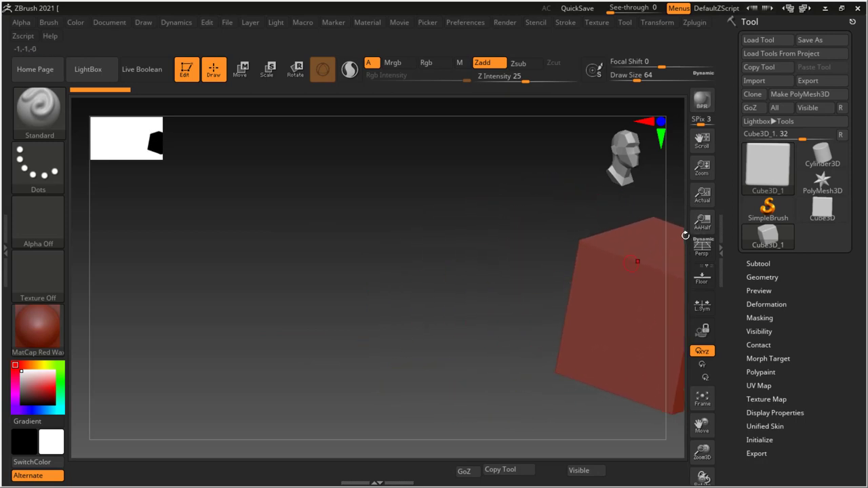
- Pan the view with three Alt-drags until the small cube rests near the canvas centre
mouse_move(647, 297)
alt+right_down()
mouse_move(325, 126)
mouse_move(377, 174)
alt+right_up()
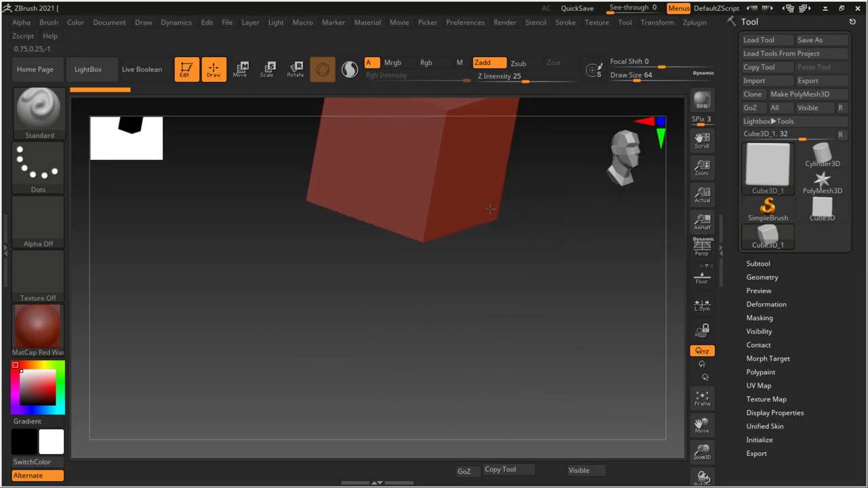
mouse_move(490, 209)
alt+right_down()
mouse_move(265, 400)
mouse_move(510, 281)
mouse_move(526, 292)
mouse_move(8, 261)
alt+right_up()
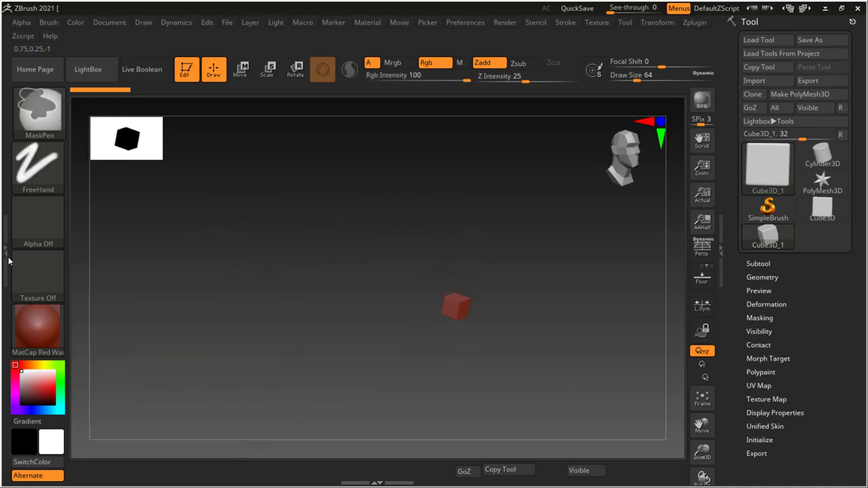
alt+right_drag(536, 347, 524, 330)
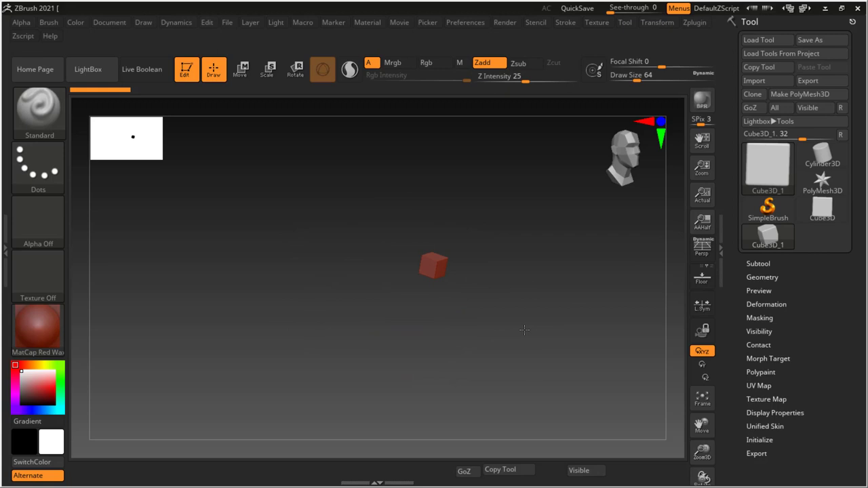
- Frame the cube with F, pan it toward the lower right, then reframe it
key(f)
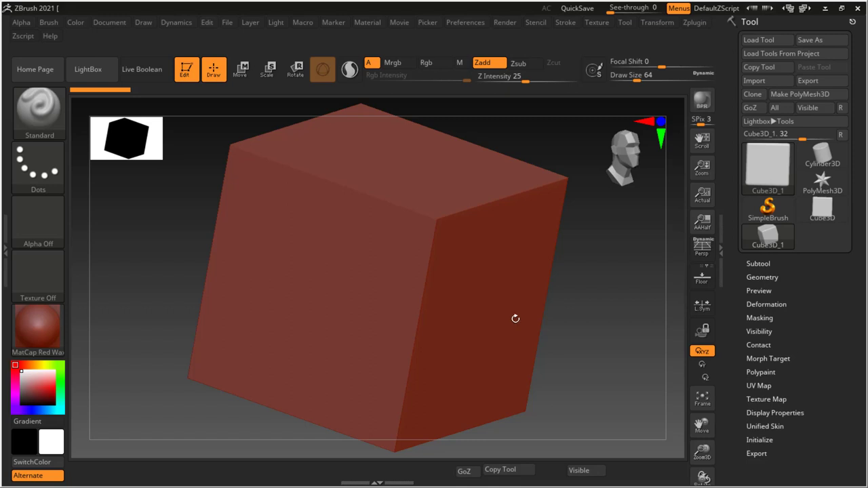
mouse_move(357, 194)
alt+right_down()
mouse_move(558, 293)
mouse_move(632, 390)
alt+right_up()
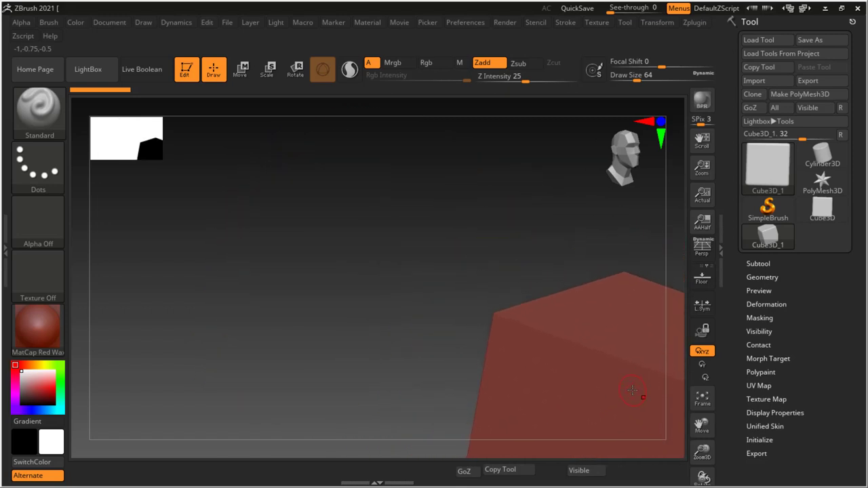
key(f)
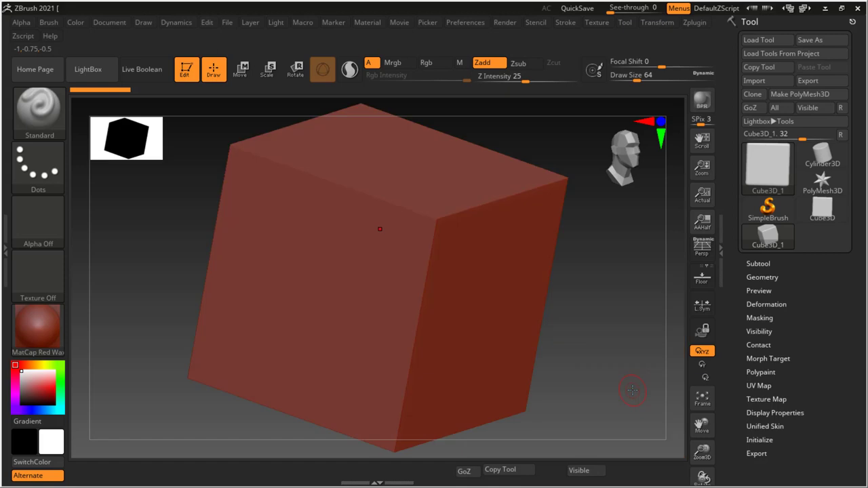
- Zoom out, snap to a front-on view, then orbit slightly to show the cube's top face
ctrl+right_drag(634, 362, 555, 329)
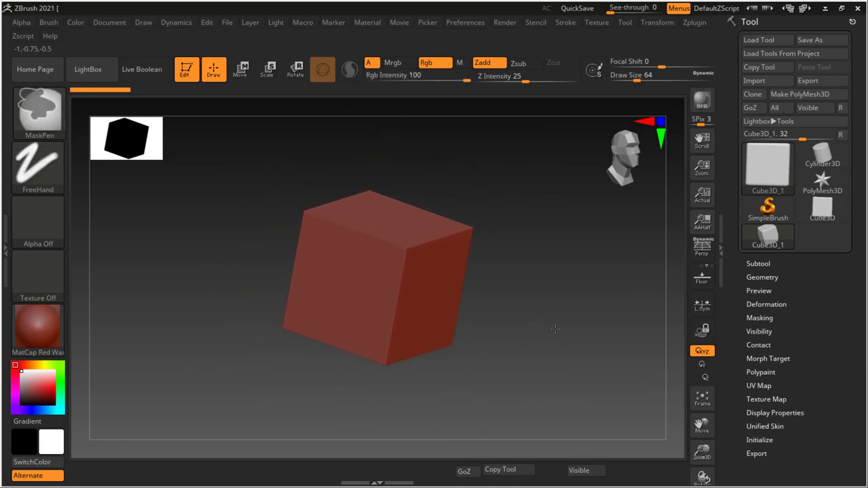
mouse_move(555, 330)
shift+mouse_down()
mouse_move(548, 300)
mouse_move(373, 183)
shift+mouse_up()
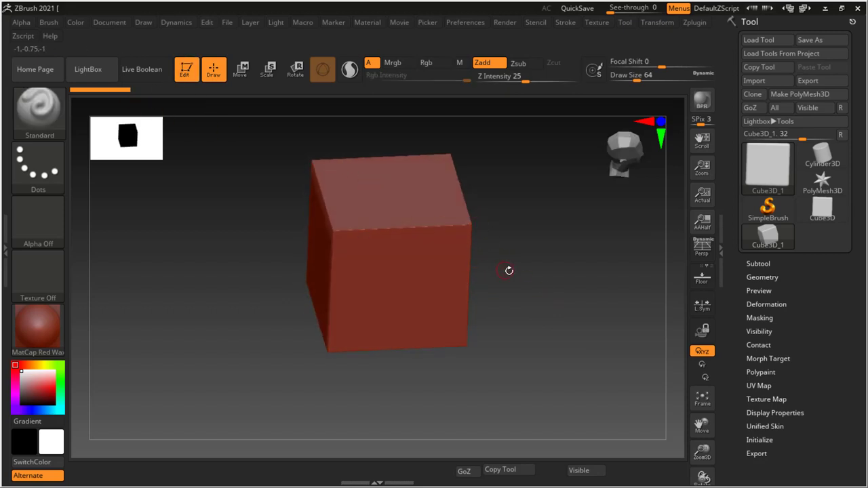
mouse_move(509, 271)
mouse_down()
mouse_move(508, 233)
mouse_move(500, 252)
mouse_move(493, 249)
mouse_move(499, 224)
mouse_move(505, 238)
mouse_move(512, 223)
mouse_move(533, 255)
mouse_move(514, 276)
mouse_up()
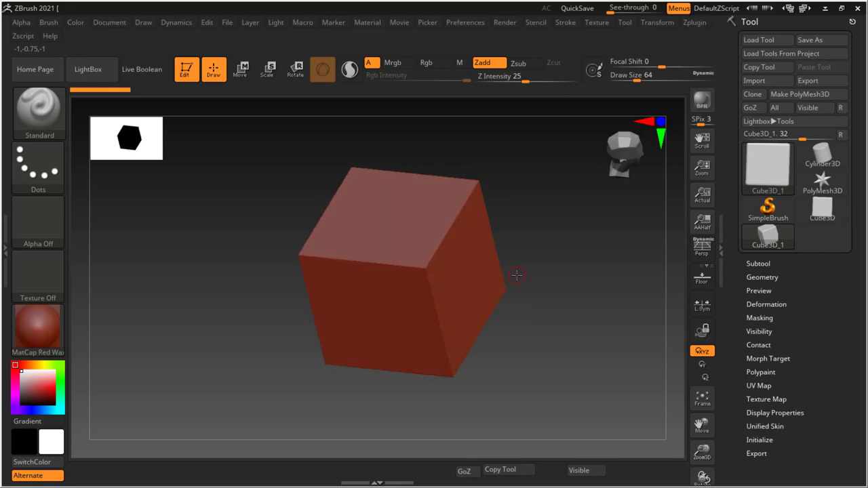